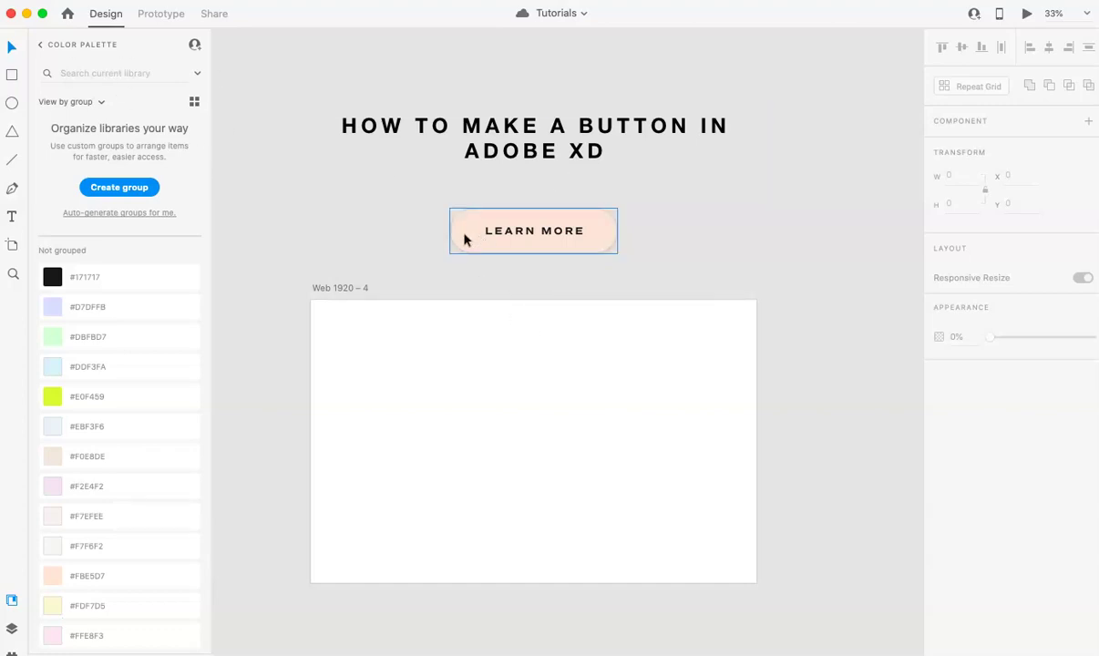
Draw a rectangle, set its corner radius to 100 and resize it to a 483×106 pill
click(13, 76)
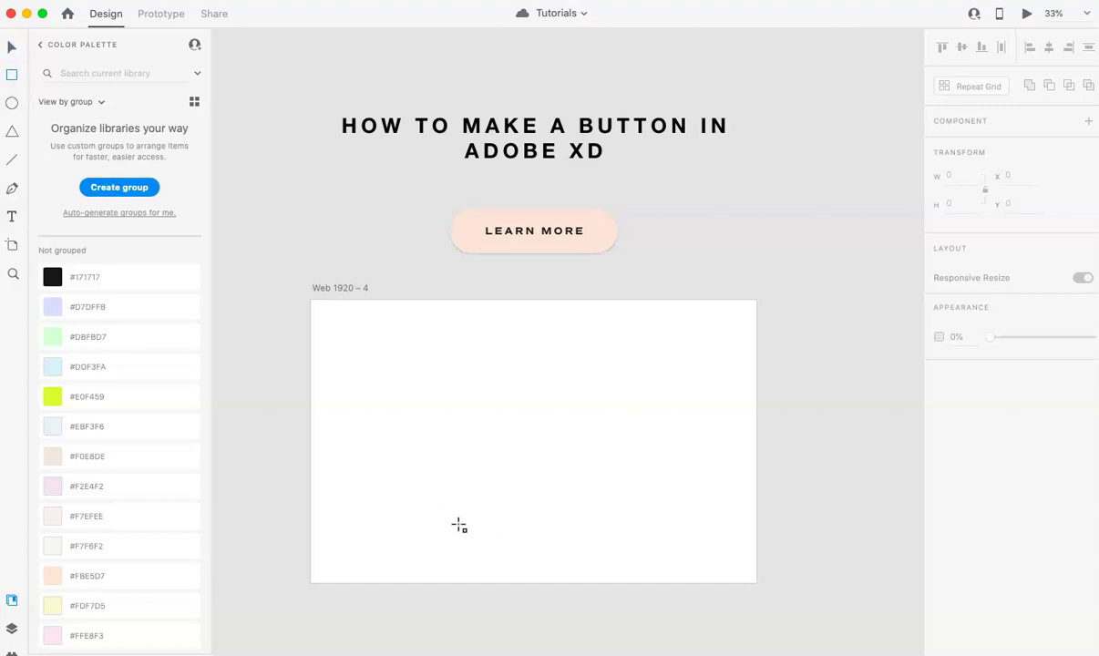
mouse_move(396, 369)
mouse_down()
mouse_move(459, 394)
mouse_move(534, 404)
mouse_up()
scroll(534, 404, up, 5)
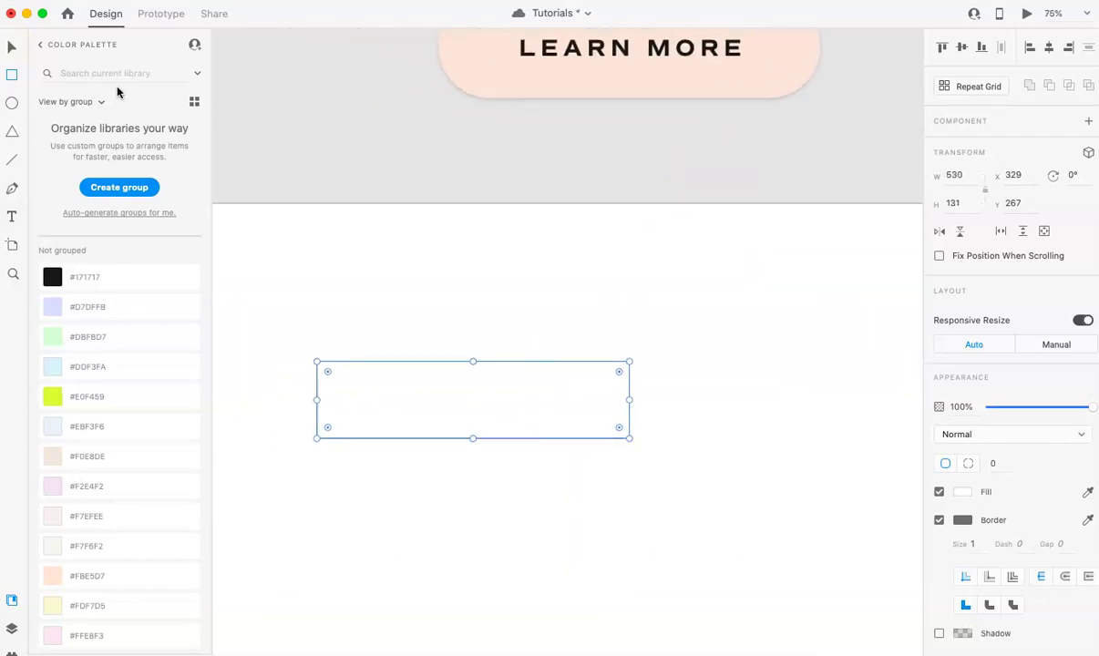
click(12, 48)
click(995, 464)
text(100)
key(Return)
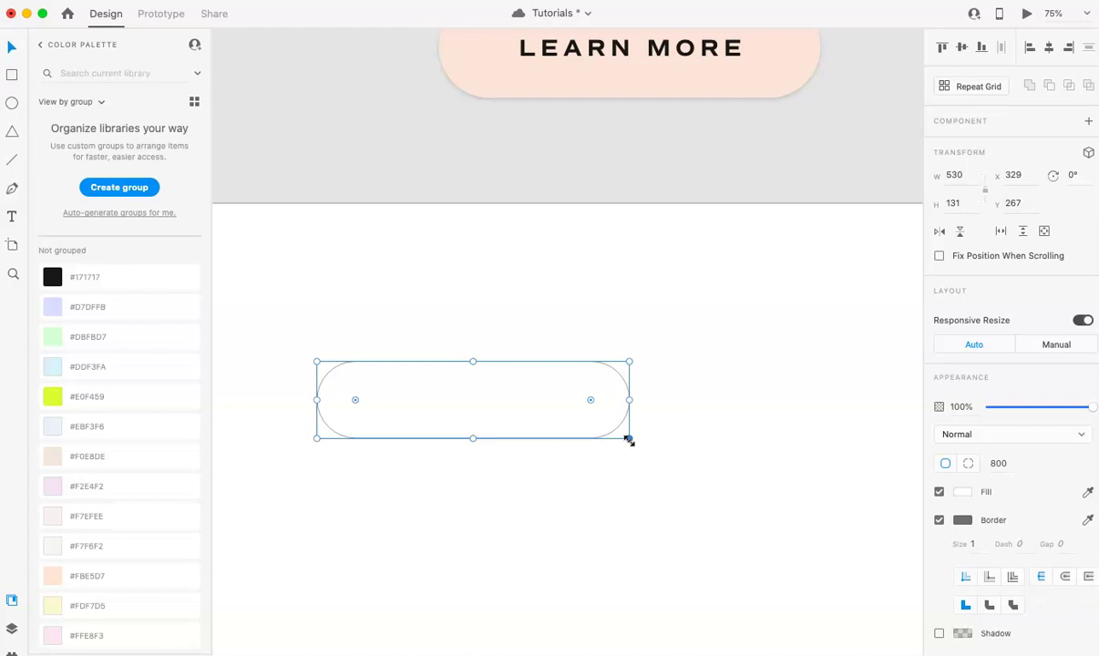
drag(629, 440, 691, 411)
Fill the pill with #FBE5D7 and give it a #171717 outline sampled with the eyedropper
click(580, 460)
scroll(580, 460, down, 1)
scroll(580, 459, right, 1)
click(589, 367)
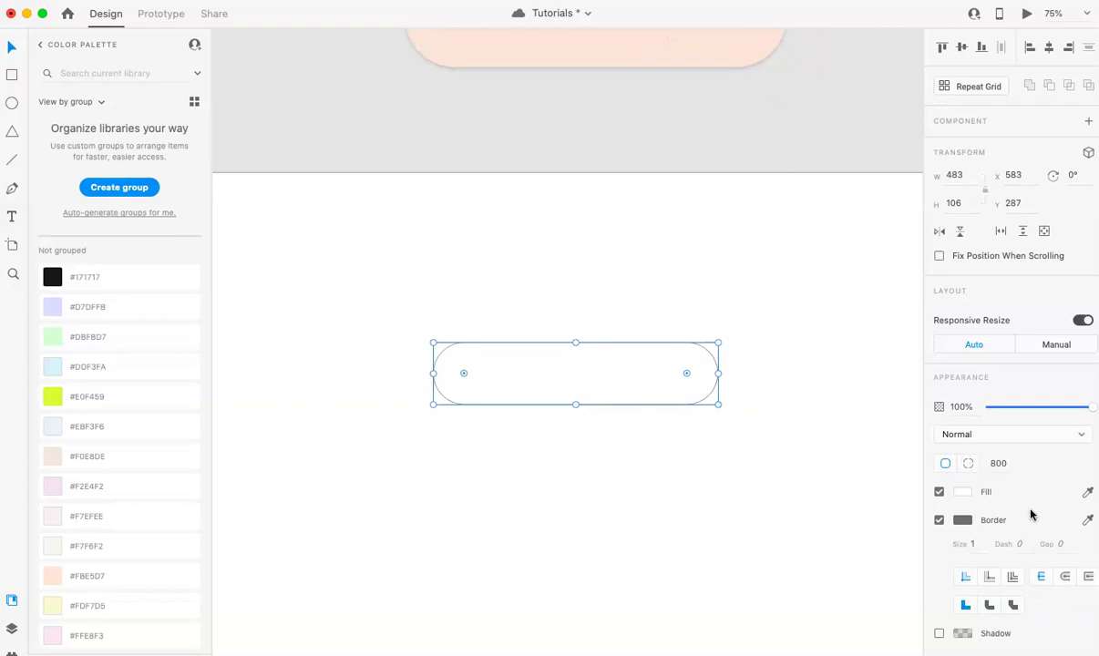
click(114, 580)
click(963, 520)
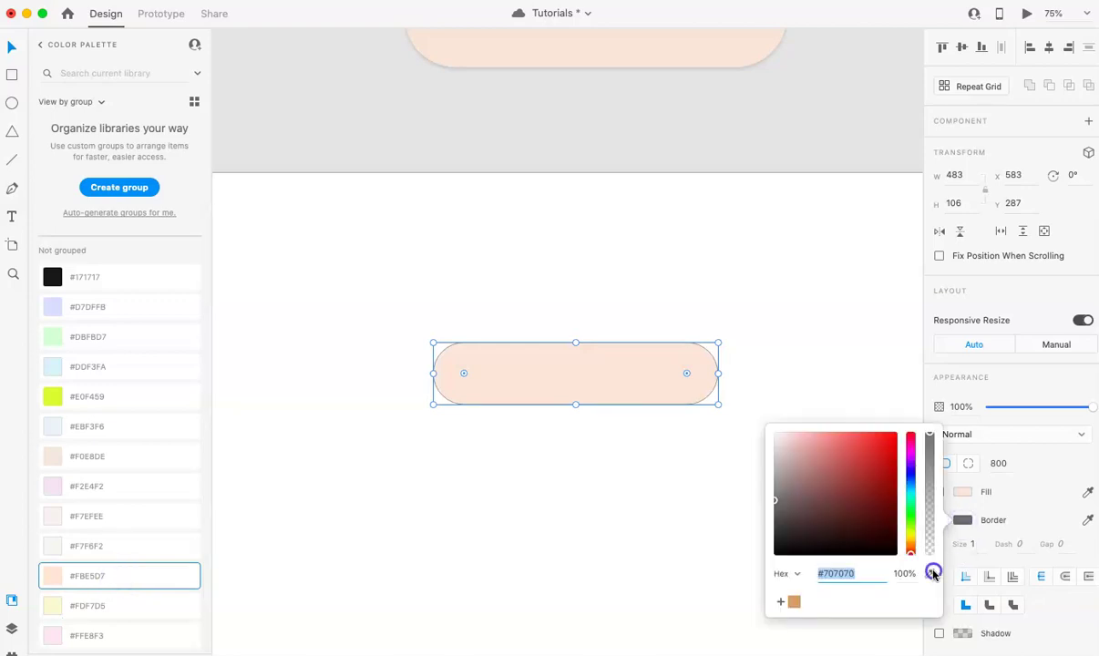
click(933, 574)
click(47, 278)
click(948, 550)
key(Escape)
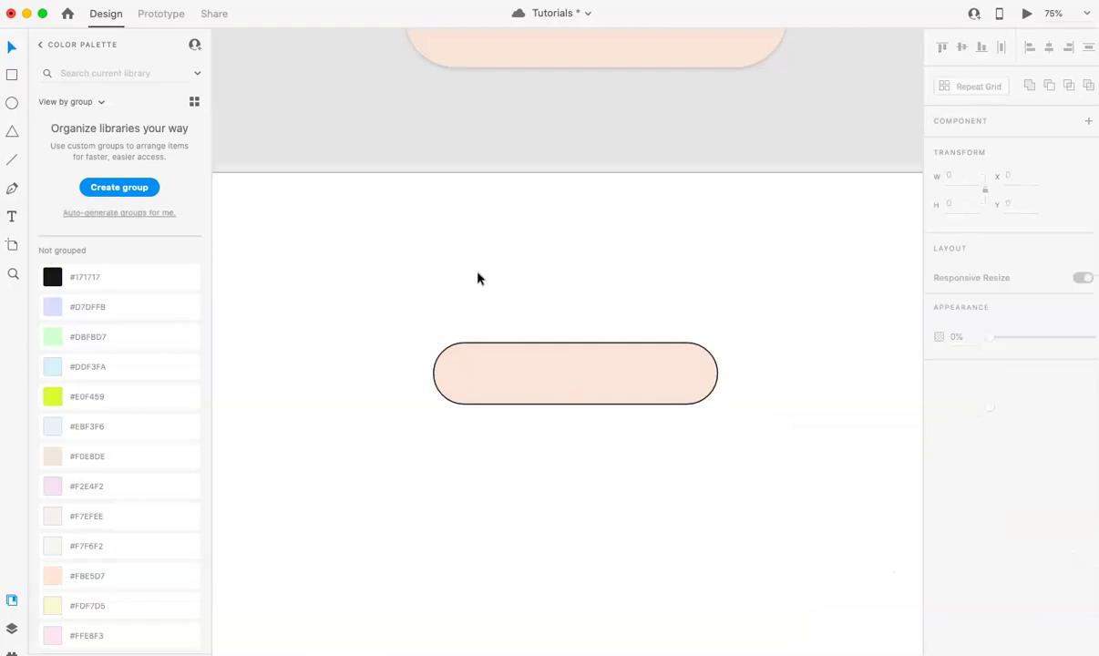
scroll(447, 440, right, 2)
scroll(448, 439, down, 2)
scroll(448, 440, right, 2)
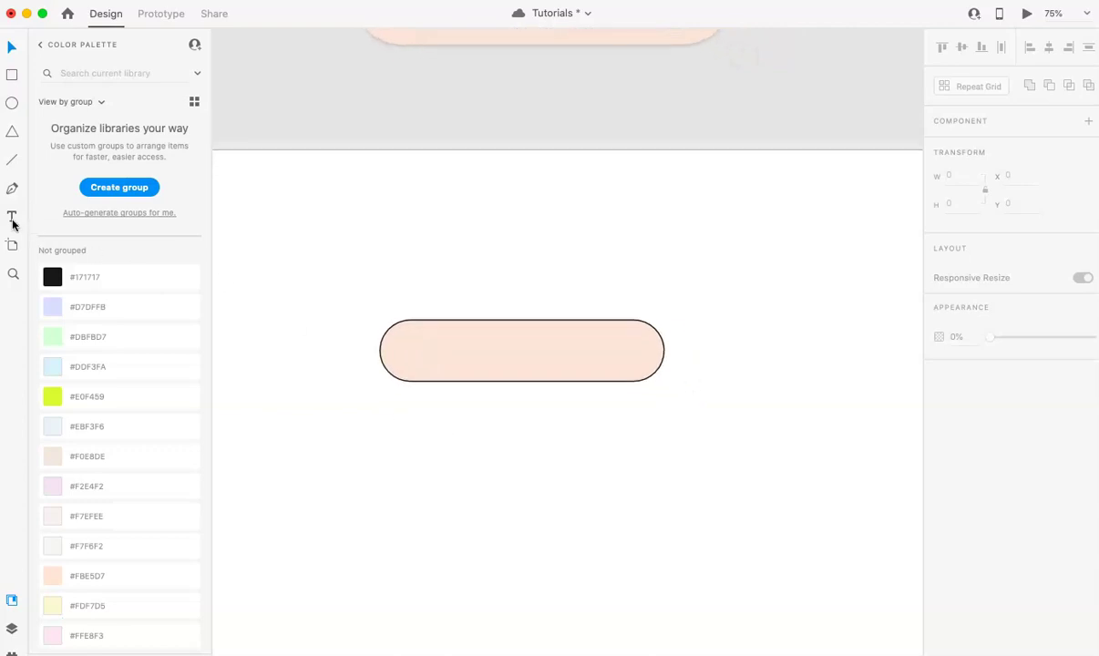
Create a text box below the pill reading 'Click here'
drag(442, 424, 596, 462)
text(Learn more)
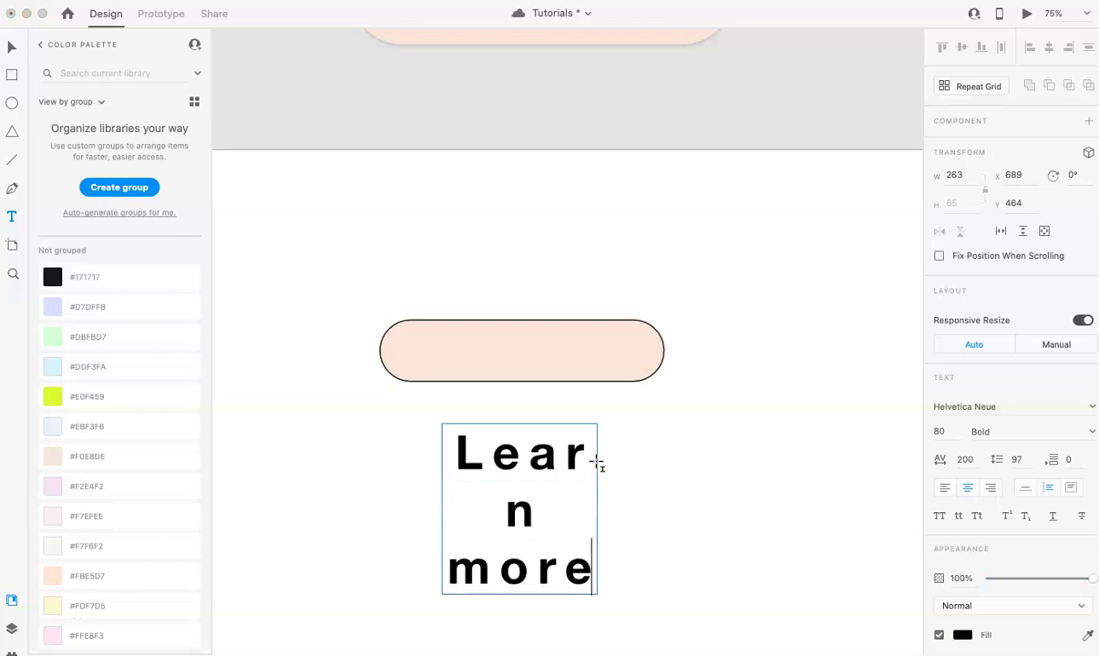
click(12, 46)
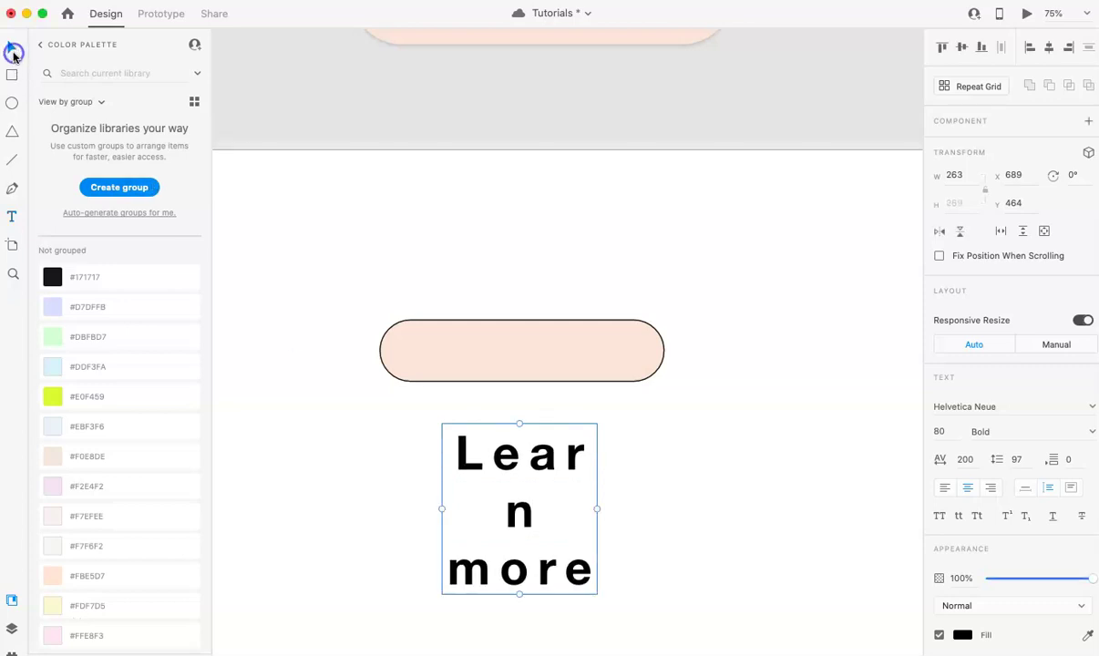
double_click(451, 456)
text(Click here)
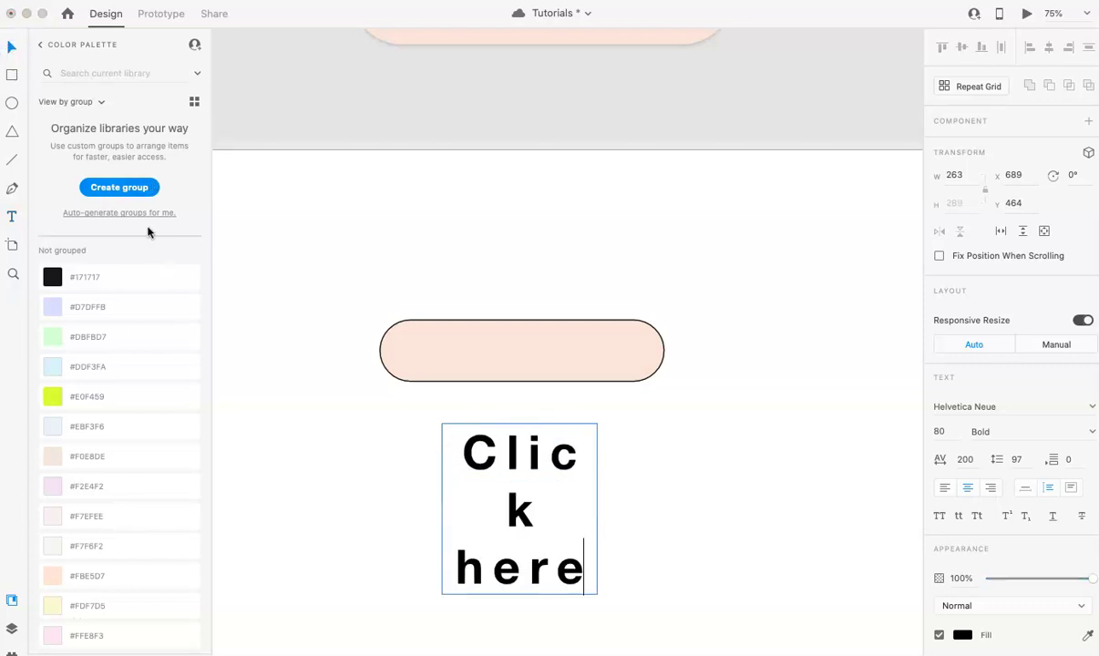
click(12, 46)
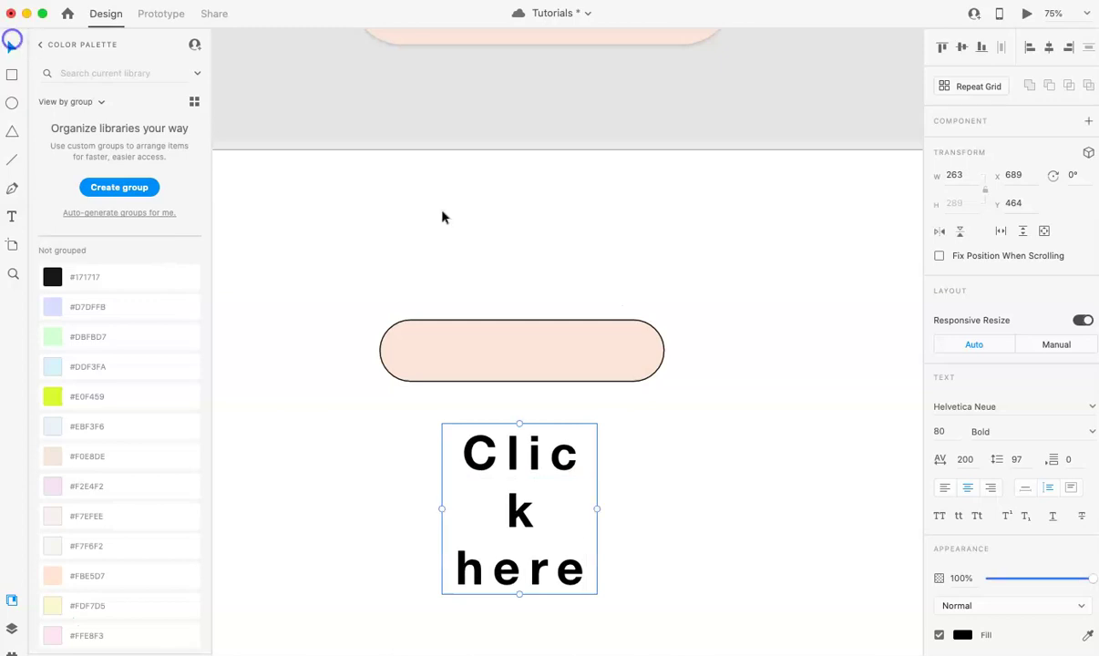
Set the label to Commuters Sans 20 in all caps and centre it in the pill
click(939, 431)
text(20)
key(Return)
click(1007, 407)
text(Commu)
key(Return)
click(936, 516)
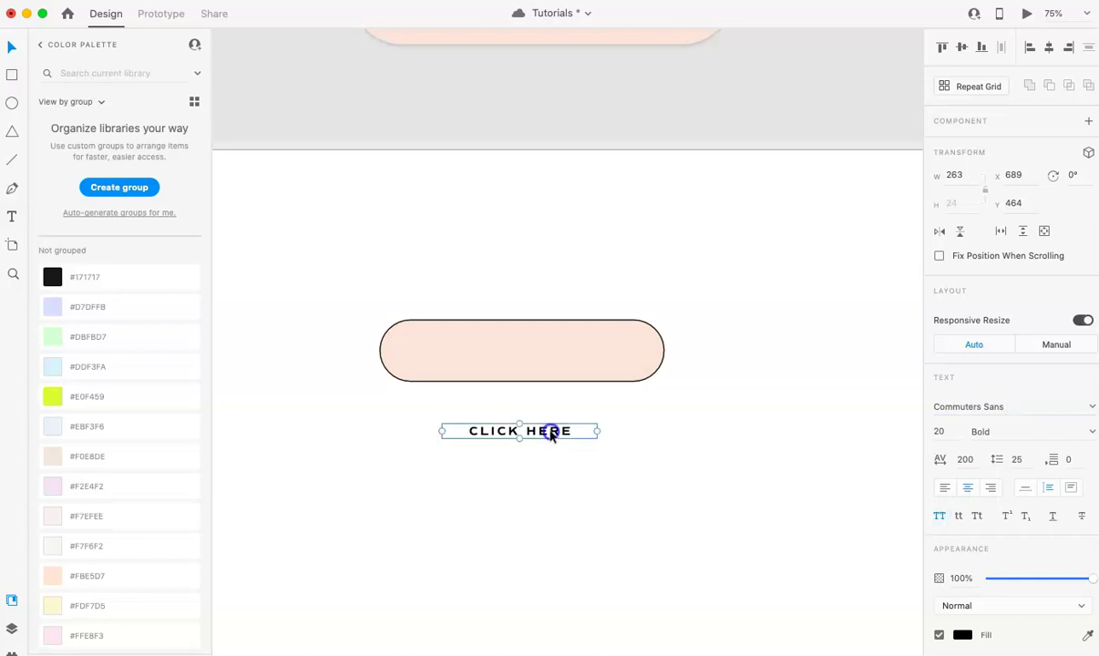
drag(550, 436, 553, 355)
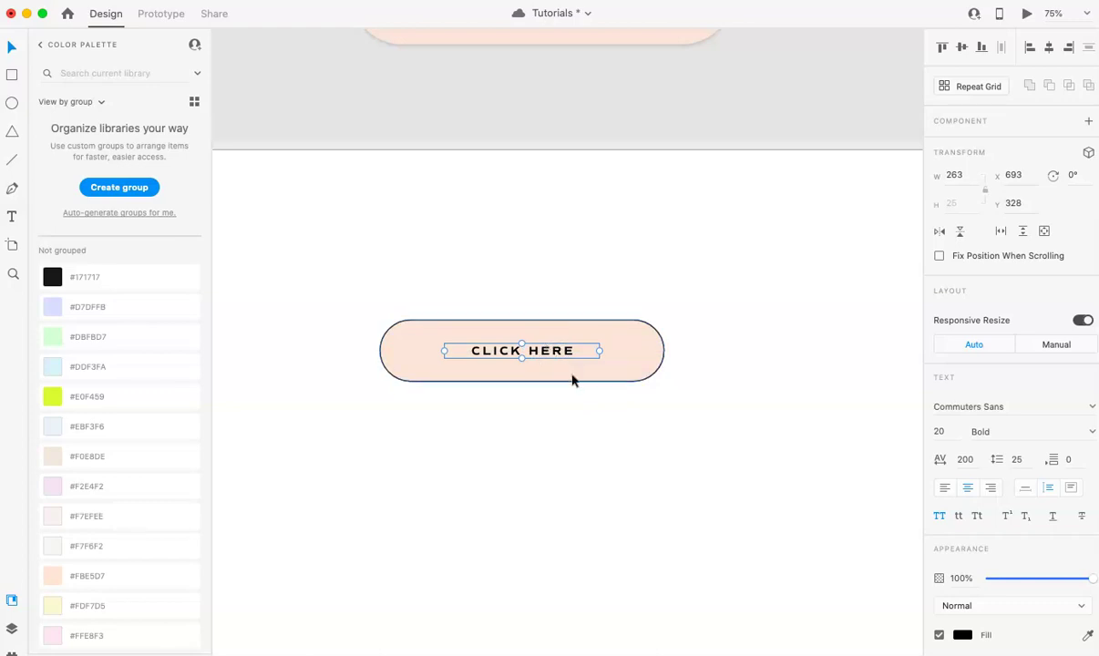
Centre-align the label on the pill, group them, and move the button up to X 617, Y 215
click(573, 380)
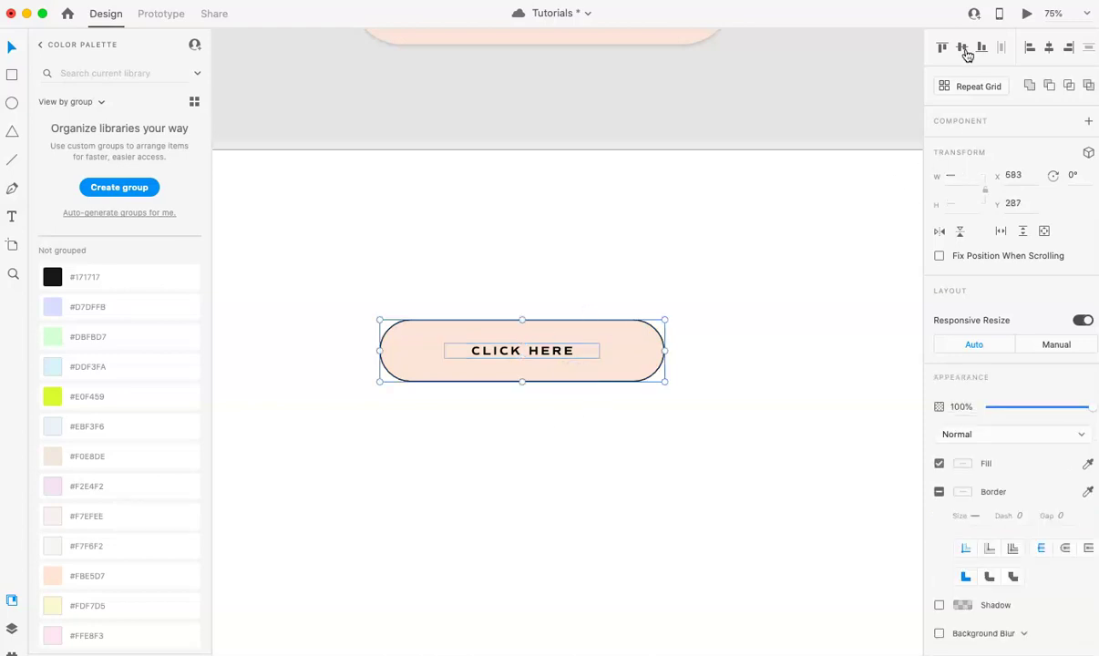
click(1049, 48)
key(super+g)
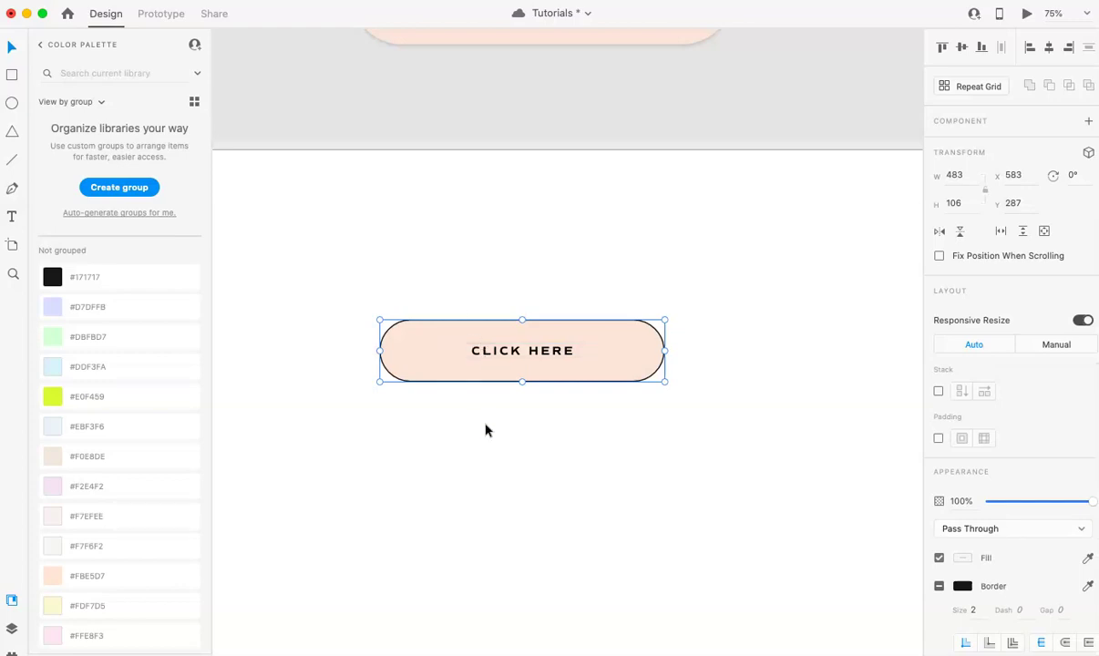
drag(486, 425, 537, 341)
Draw a second rectangle below the pill button, remove its outline, and fill it #171717
scroll(505, 520, down, 2)
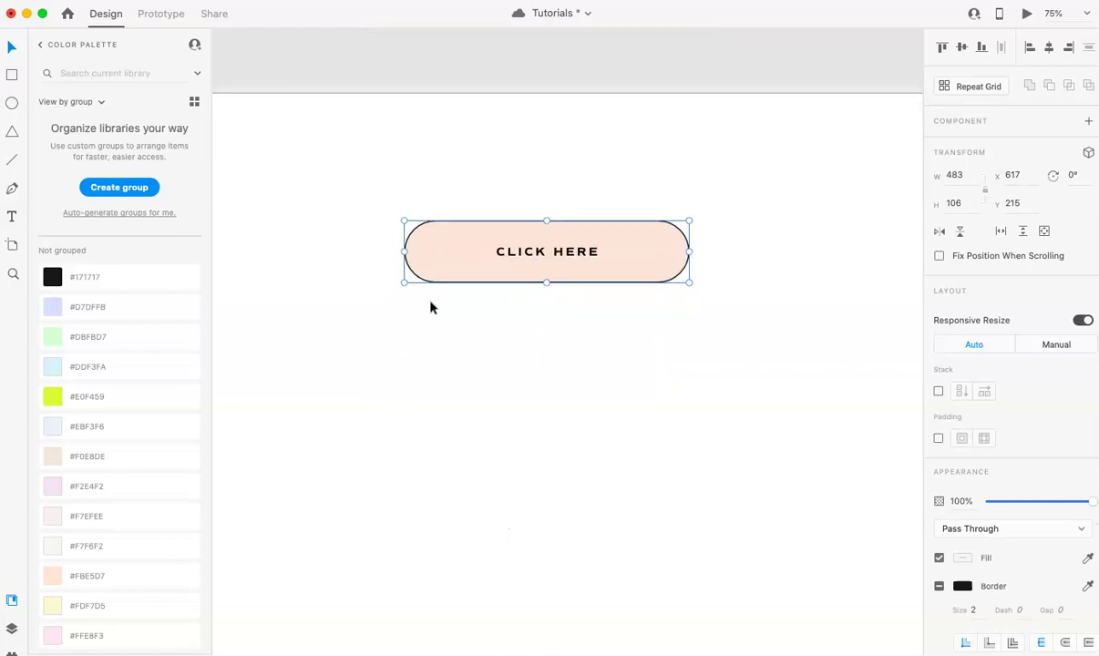
click(11, 76)
mouse_move(419, 344)
mouse_down()
mouse_move(523, 412)
mouse_move(688, 398)
mouse_up()
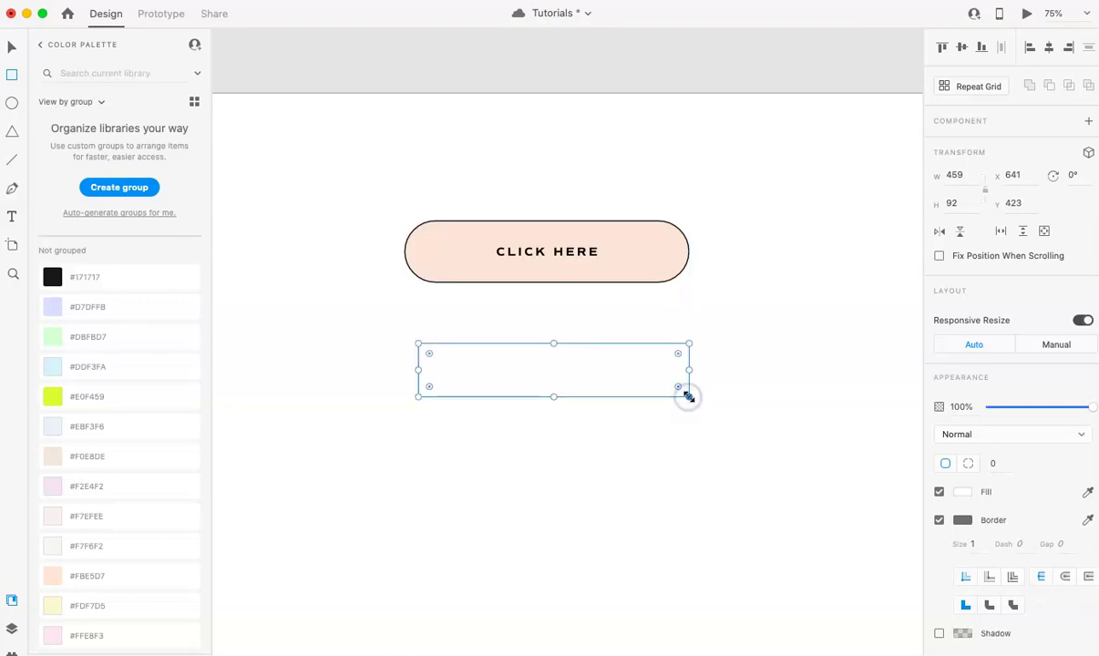
click(132, 487)
click(940, 521)
click(674, 381)
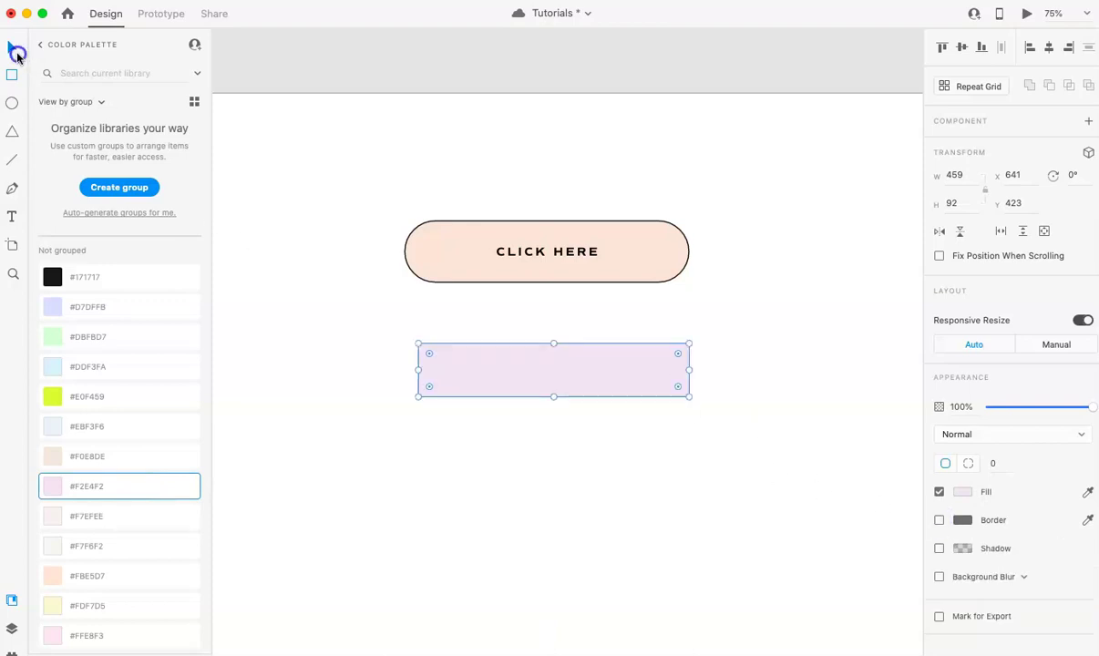
click(56, 276)
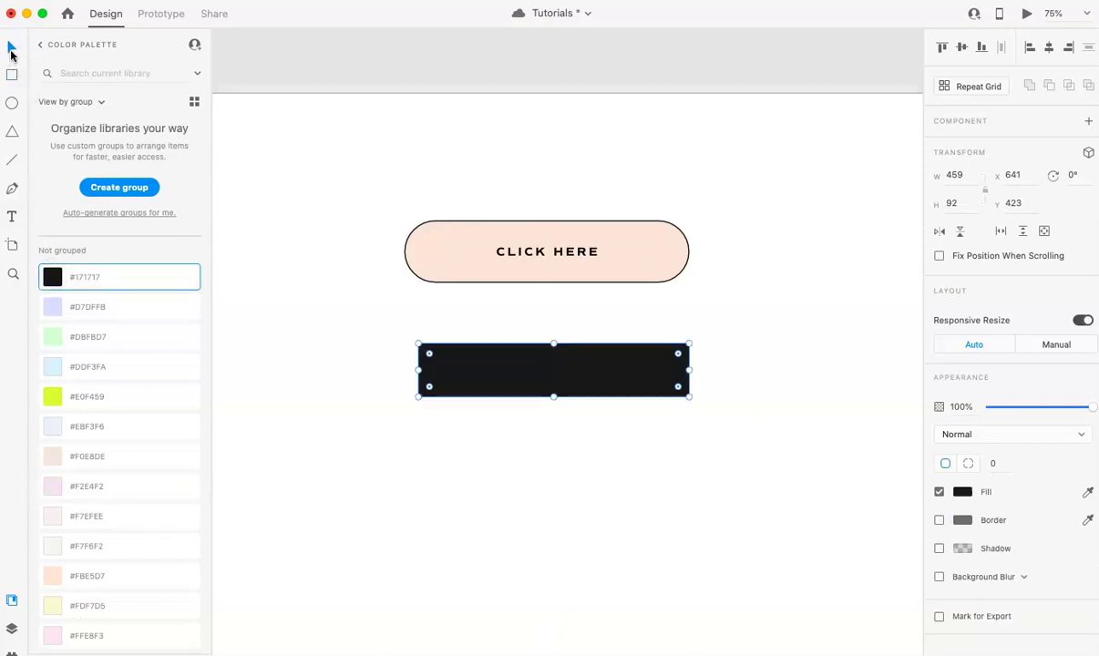
click(11, 46)
click(277, 273)
Copy the CLICK HERE label onto the black rectangle, make it white, and select both
click(576, 255)
click(577, 460)
click(584, 250)
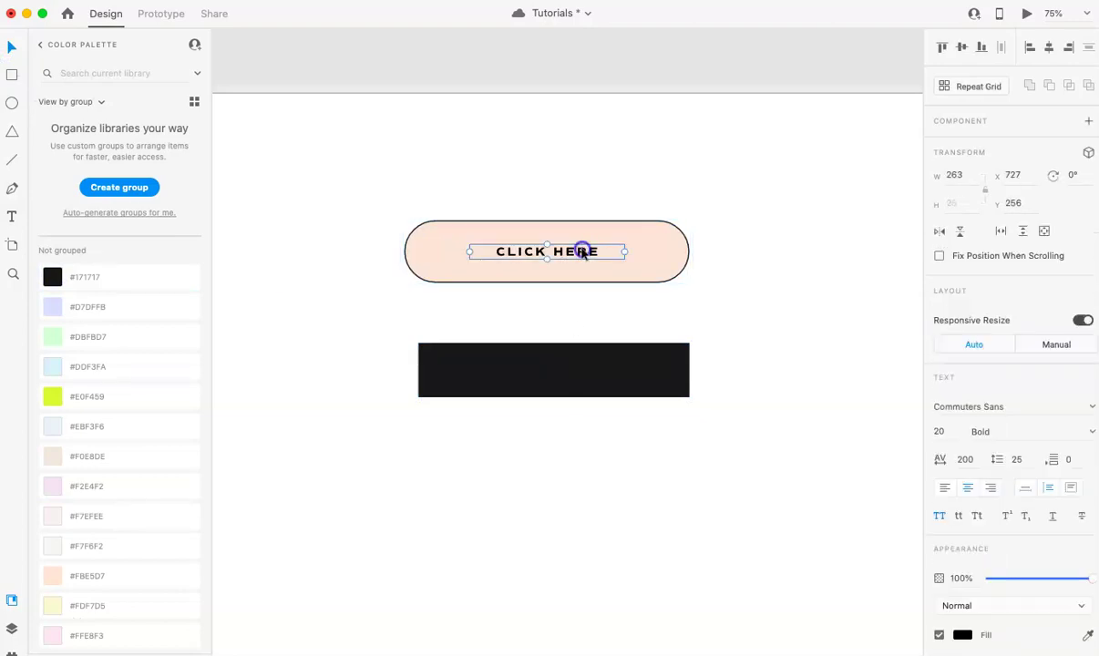
drag(581, 248, 590, 374)
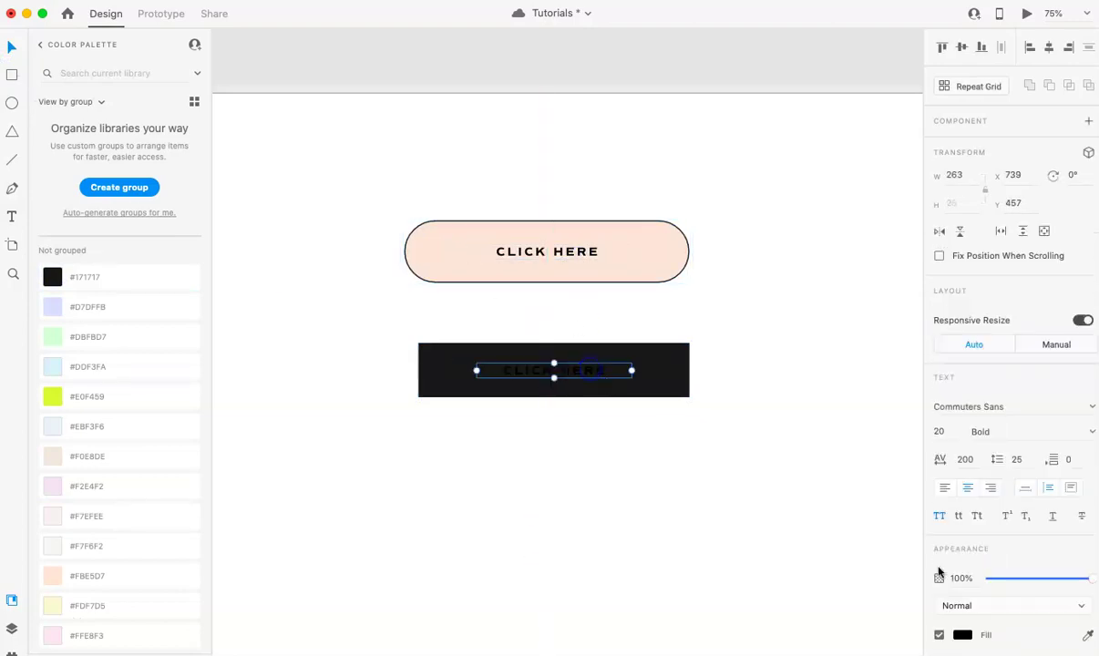
click(962, 635)
drag(841, 564, 715, 424)
click(719, 499)
click(554, 365)
shift+click(658, 392)
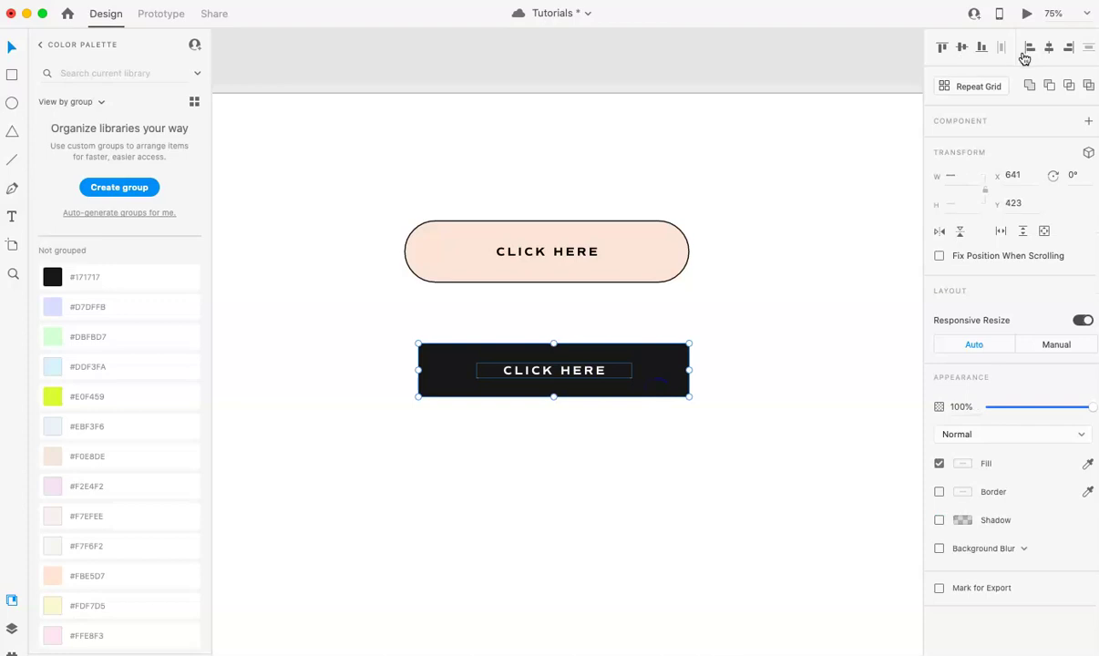
Give the black rectangle a size-2 border and remove its fill
click(813, 444)
click(673, 389)
click(939, 520)
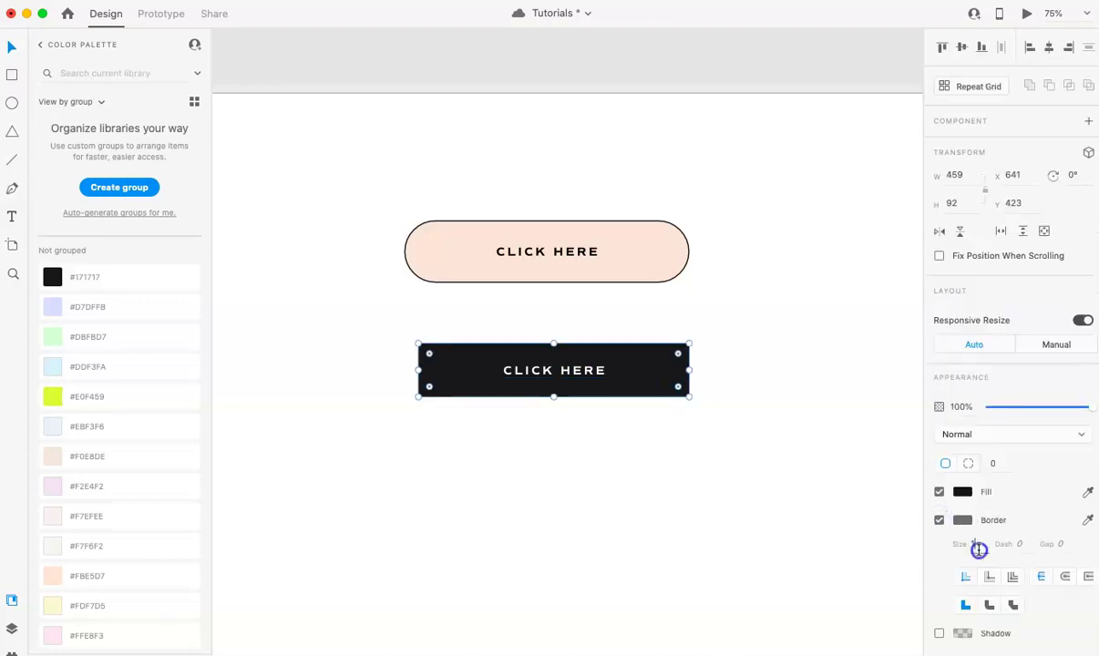
click(976, 544)
text(2)
click(963, 519)
drag(816, 501, 740, 402)
click(966, 501)
click(939, 492)
click(611, 434)
Change the rectangle's border and the CLICK HERE label text to black
click(618, 396)
click(968, 519)
drag(816, 508, 748, 589)
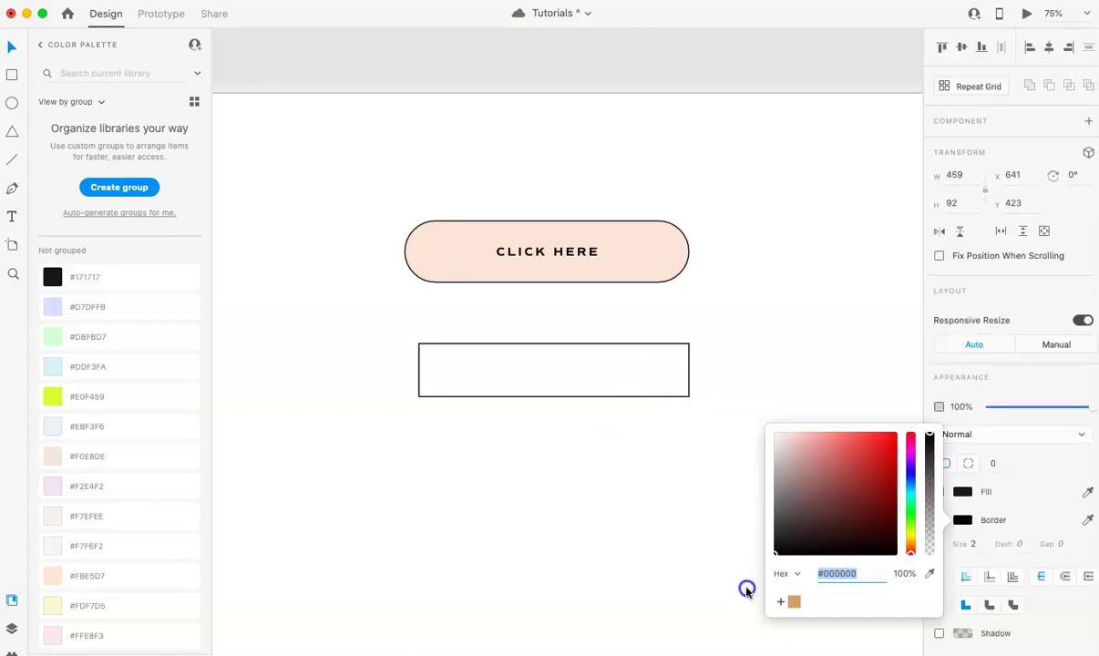
click(682, 520)
click(558, 372)
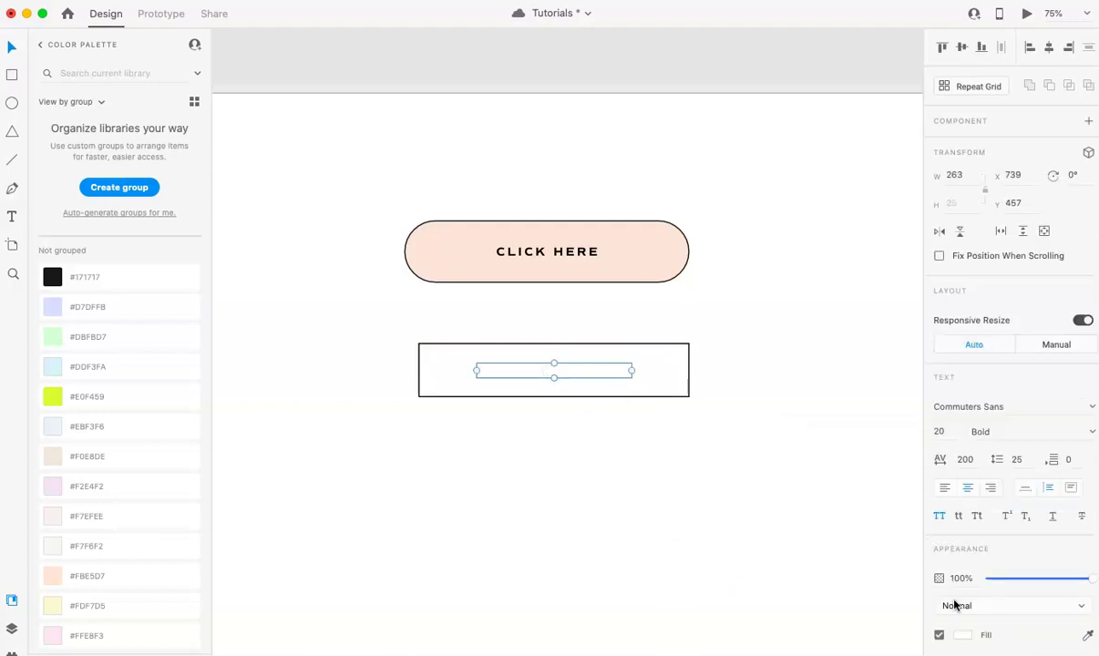
click(967, 636)
drag(866, 575, 783, 602)
click(665, 546)
Group the outlined rectangle with its label and zoom out to the whole artboard
drag(656, 425, 565, 377)
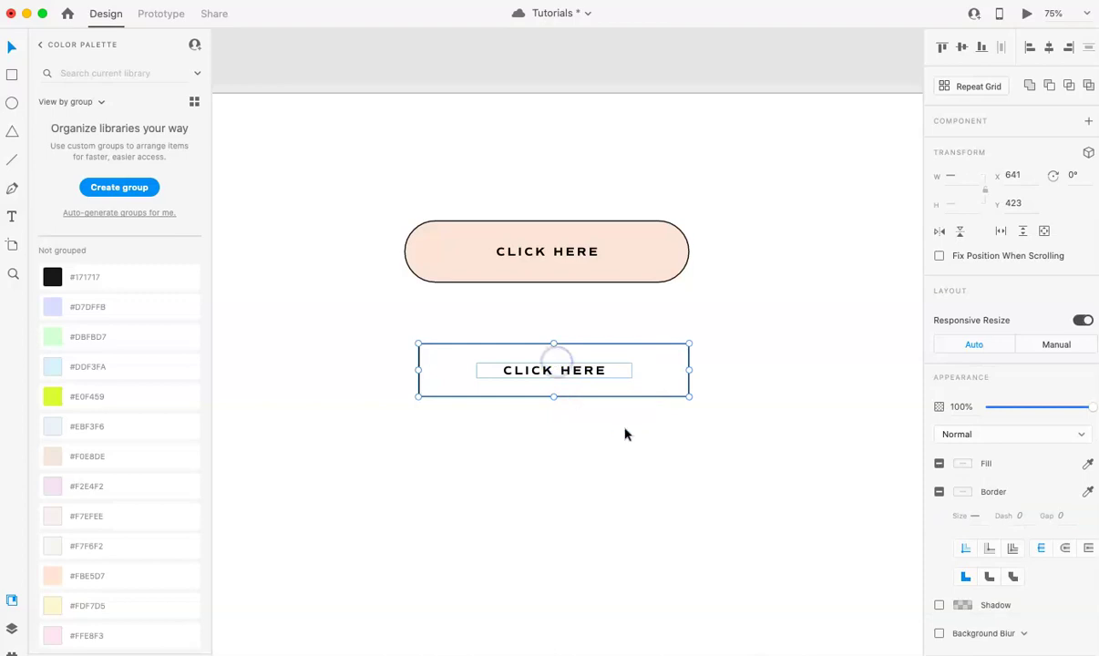
key(super+g)
click(575, 427)
key(super+minus)
key(super+minus)
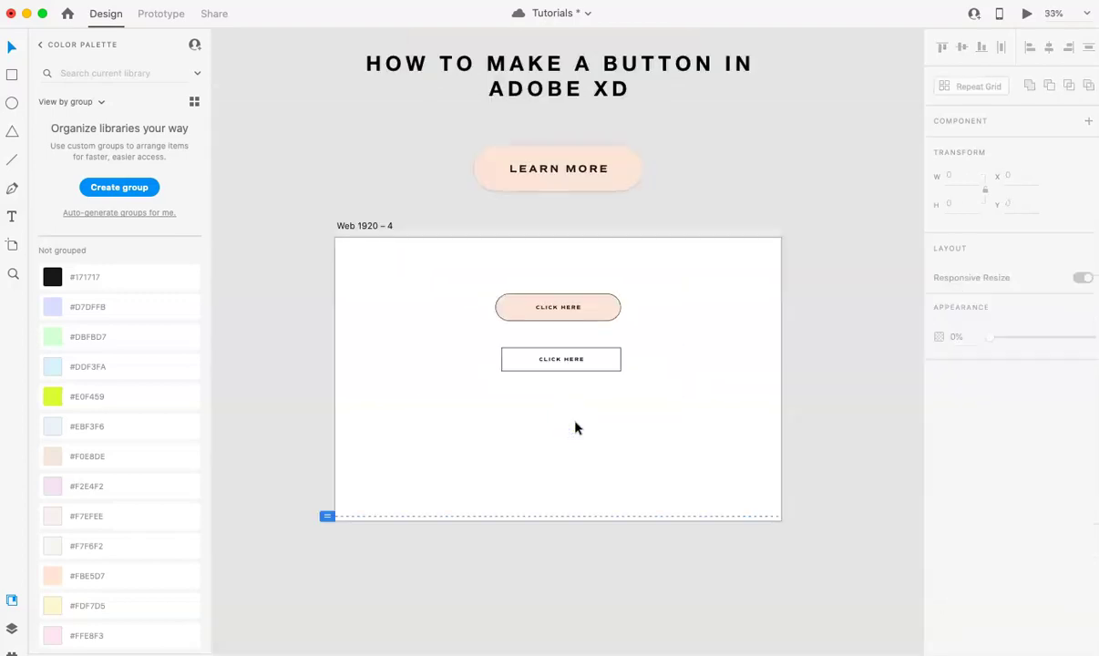
At 100% zoom, add a drop shadow (X 0, Y 3, blur 10) to the pill shape inside its group
scroll(576, 428, up, 1)
click(572, 387)
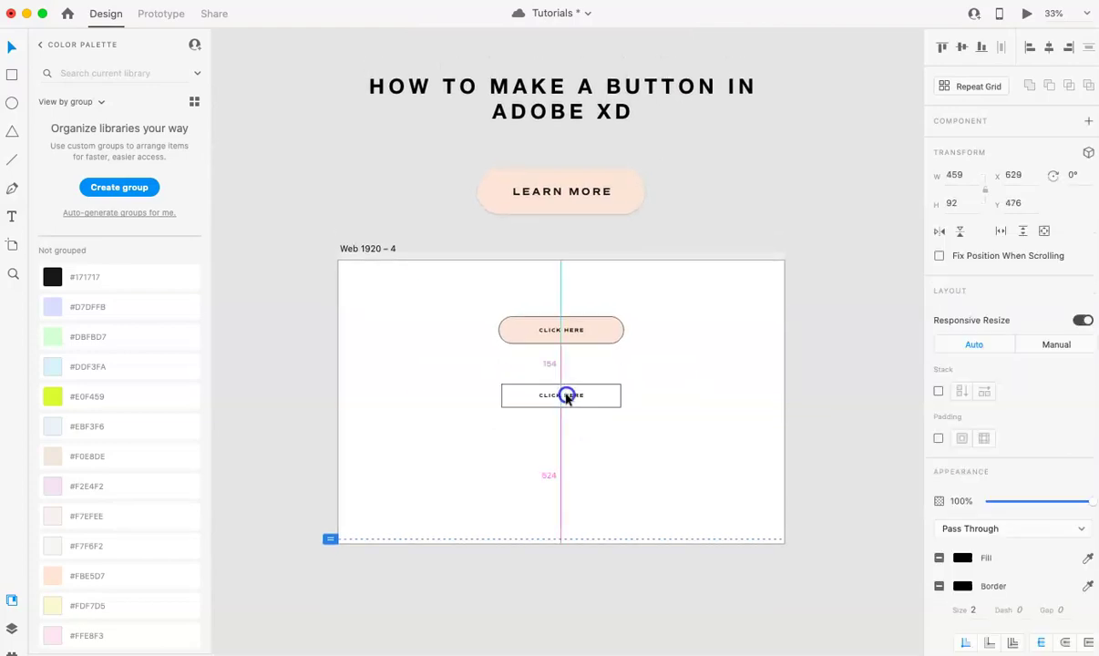
key(super+1)
scroll(568, 394, down, 1)
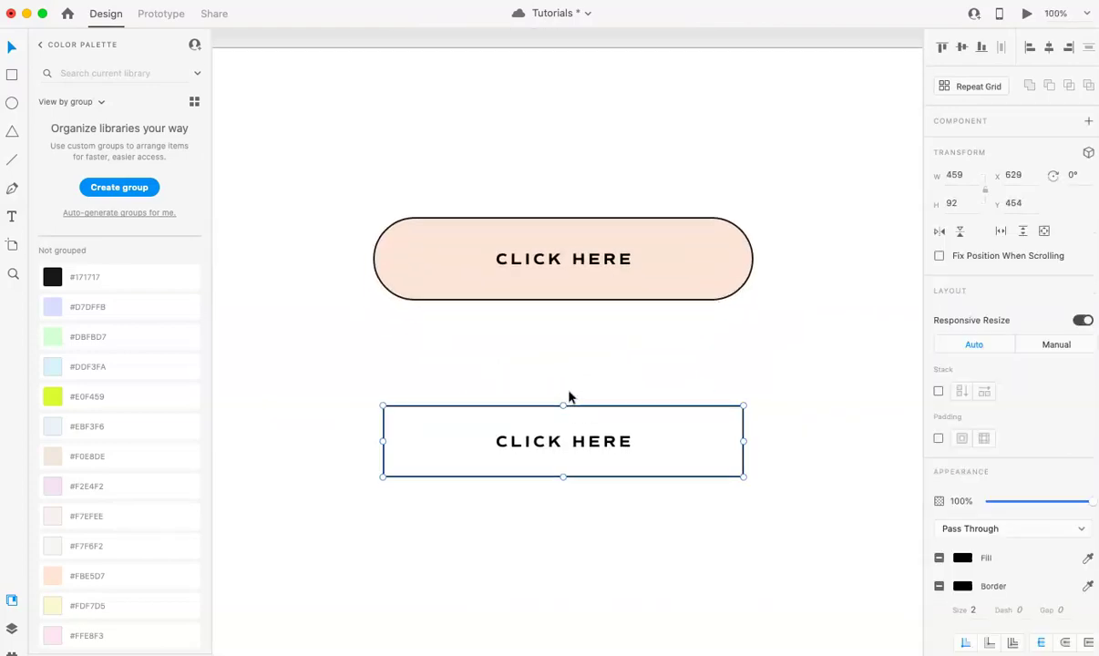
click(623, 289)
double_click(623, 289)
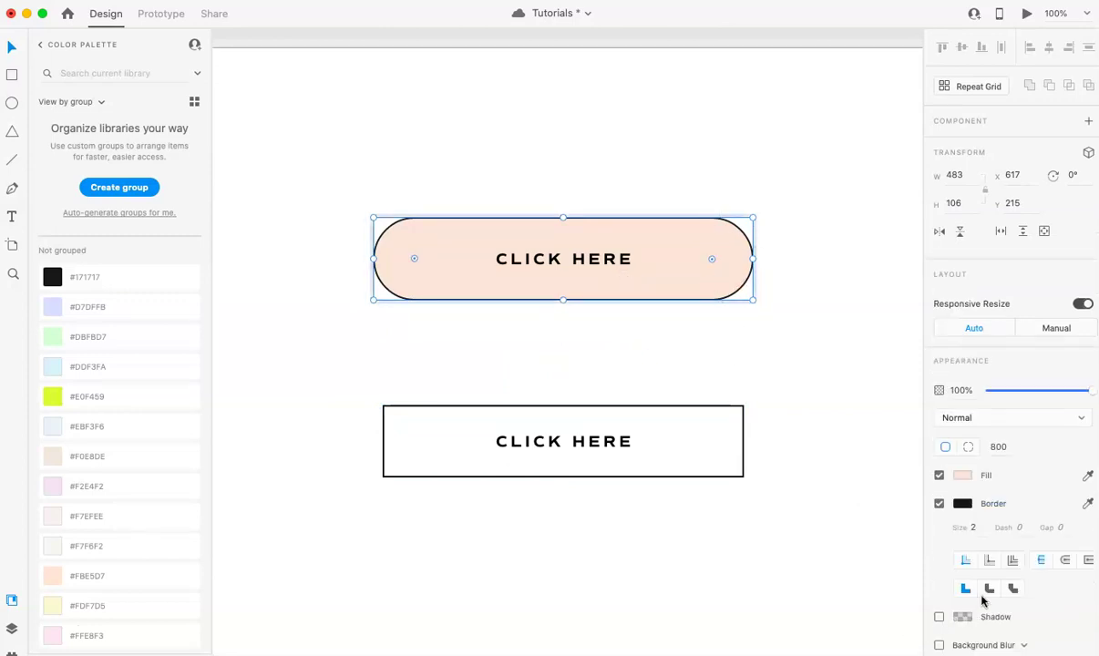
click(940, 620)
scroll(957, 597, down, 1)
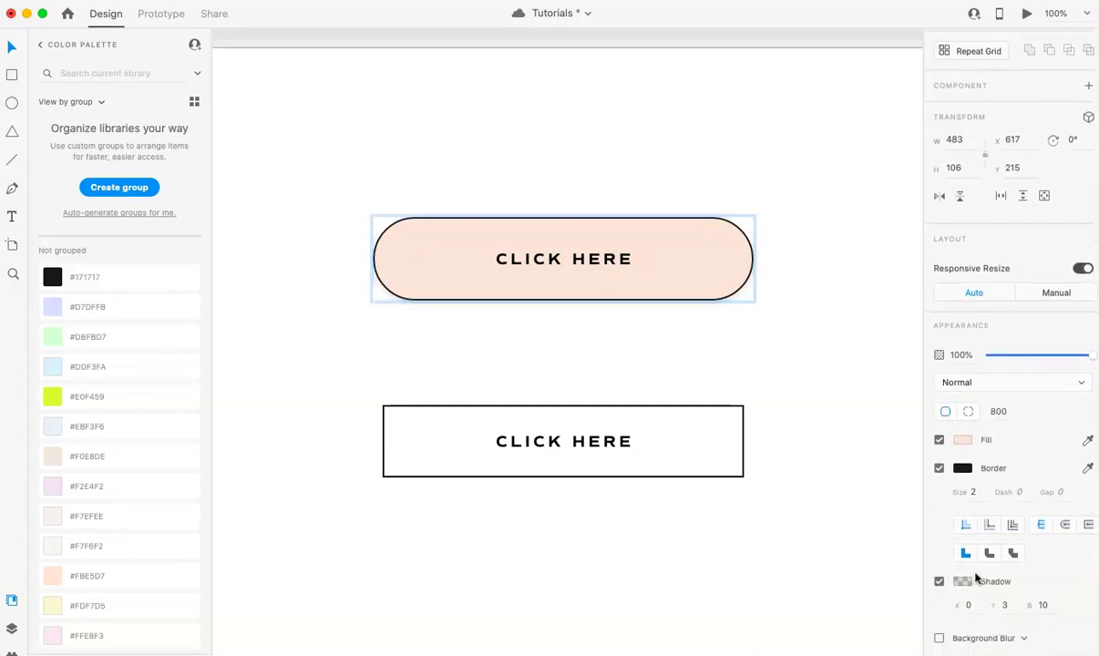
click(805, 469)
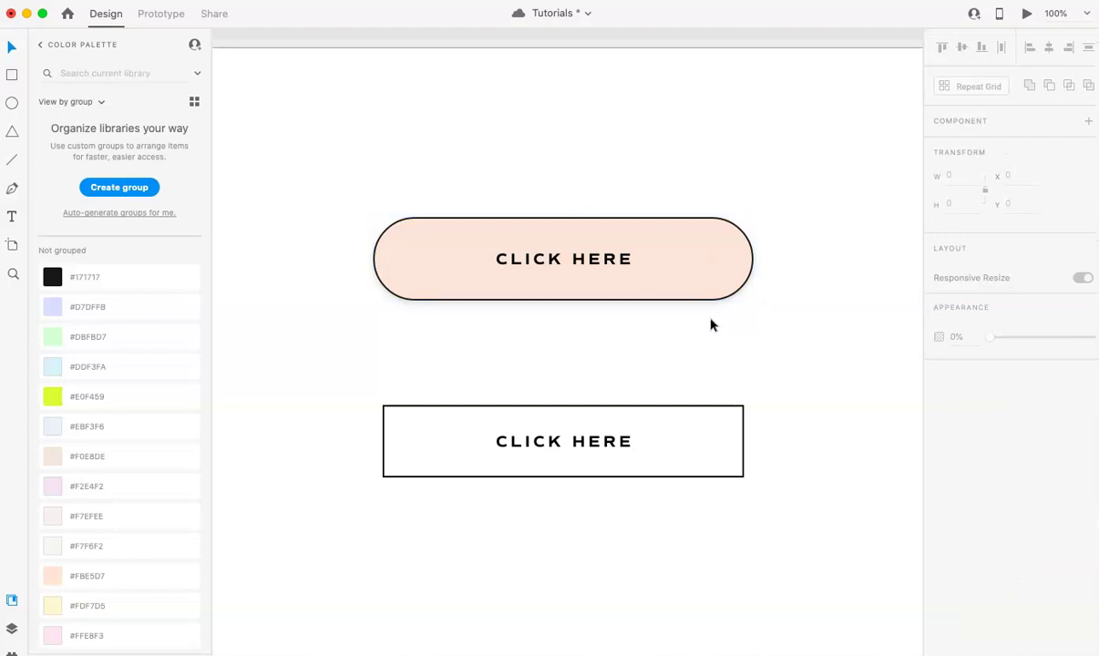
Zoom out to the whole artboard and save the Tutorials document
key(super+minus)
key(super+minus)
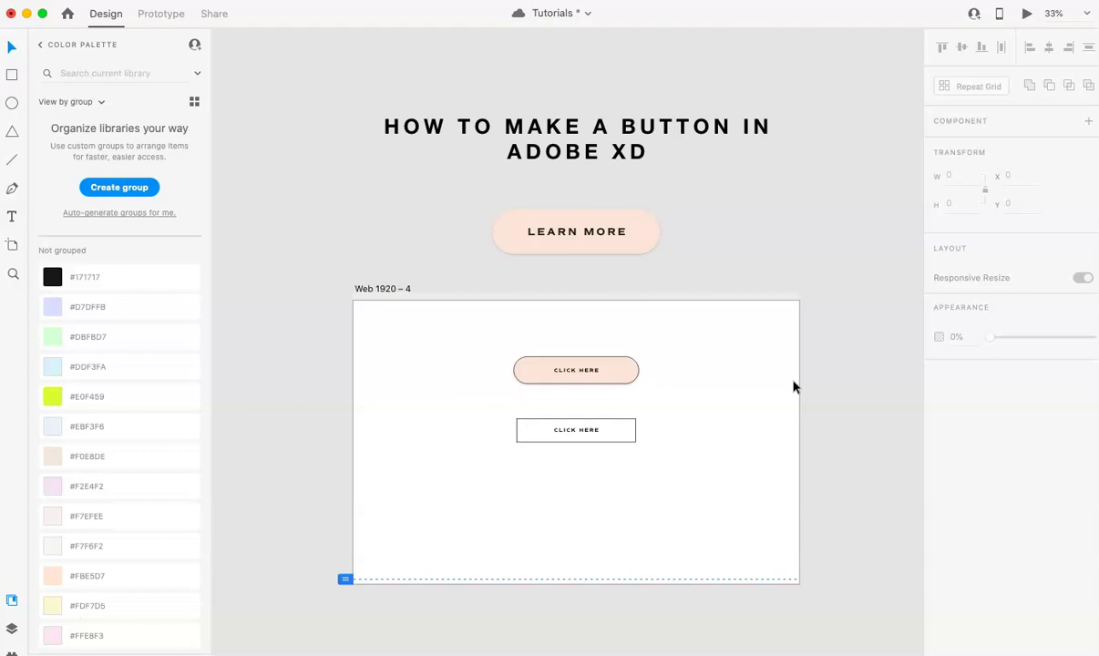
key(cmd+s)
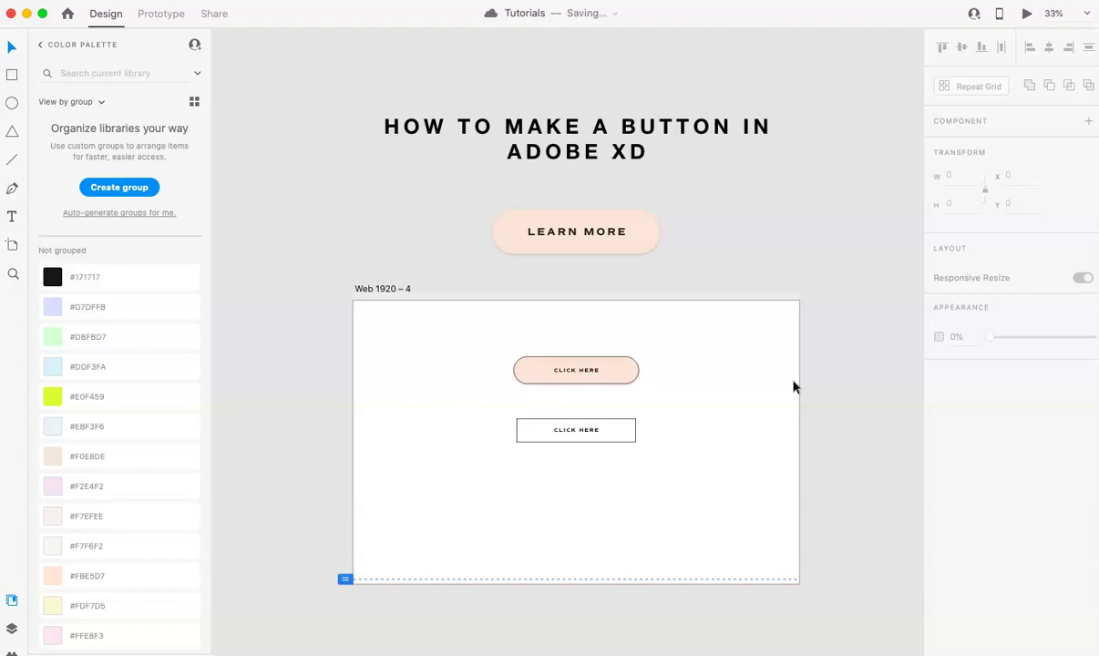